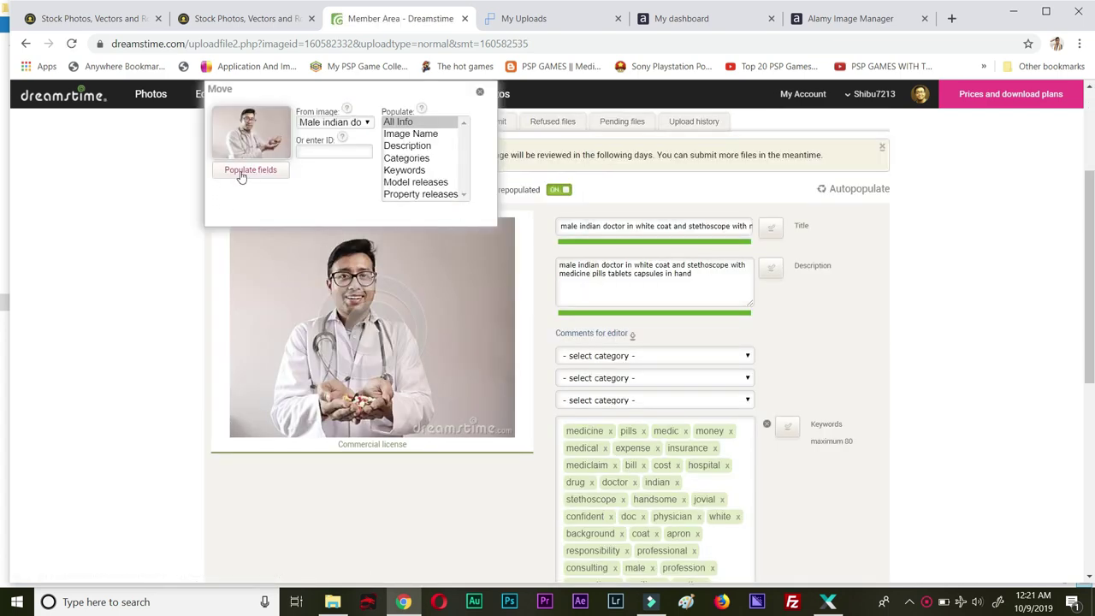
Populate the last doctor photo's title, description and category from an earlier image and submit it.
{"action": "left_click", "coordinate": [250, 170]}
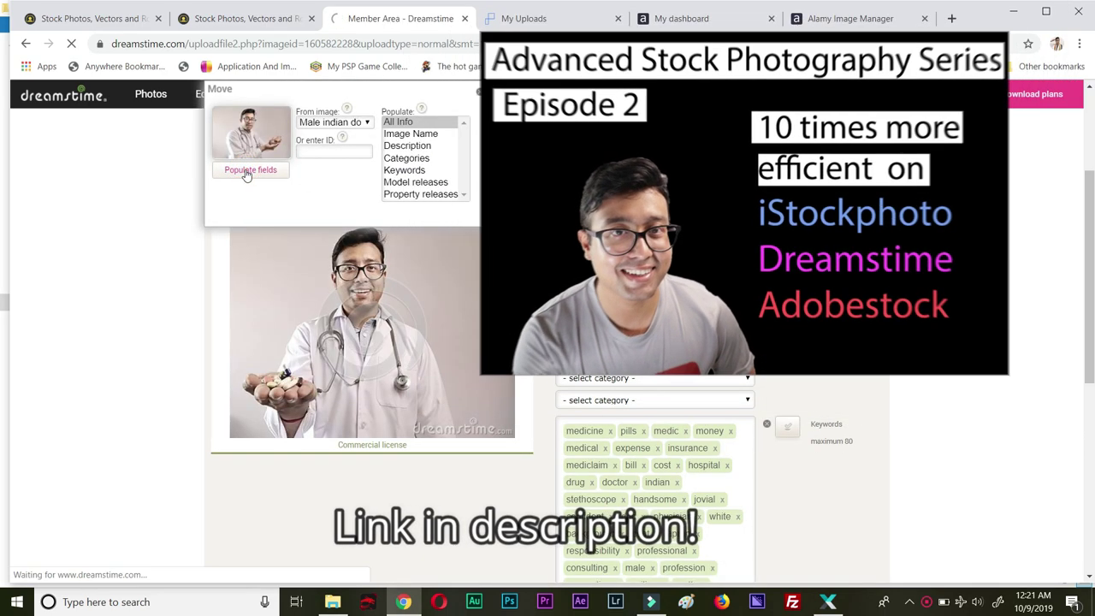
{"action": "left_click", "coordinate": [246, 171]}
{"action": "scroll", "coordinate": [246, 176], "scroll_direction": "down", "scroll_amount": 10}
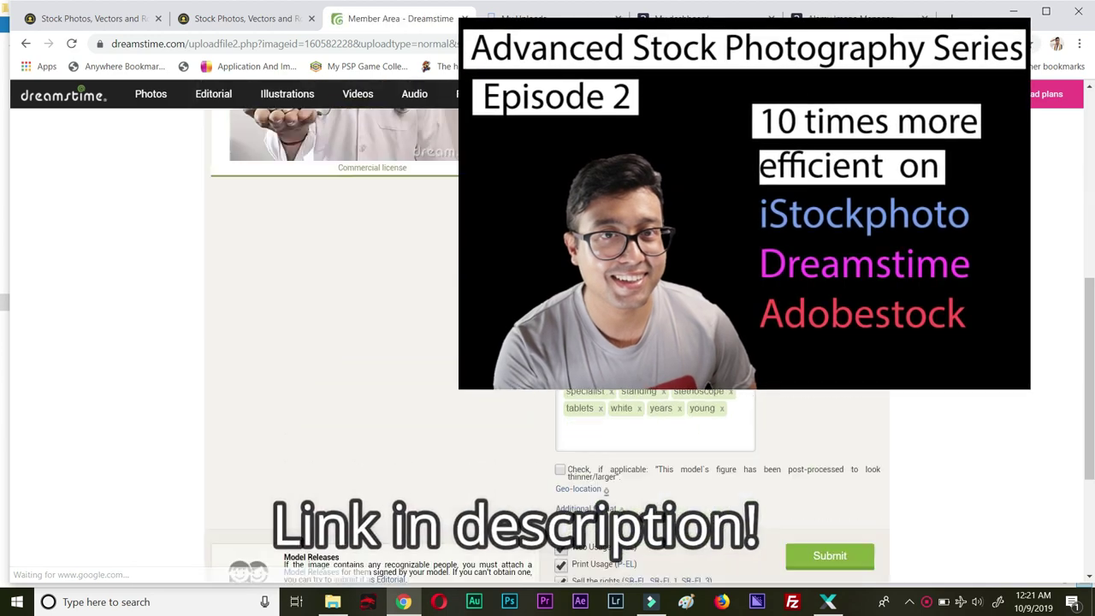
{"action": "left_click", "coordinate": [828, 548]}
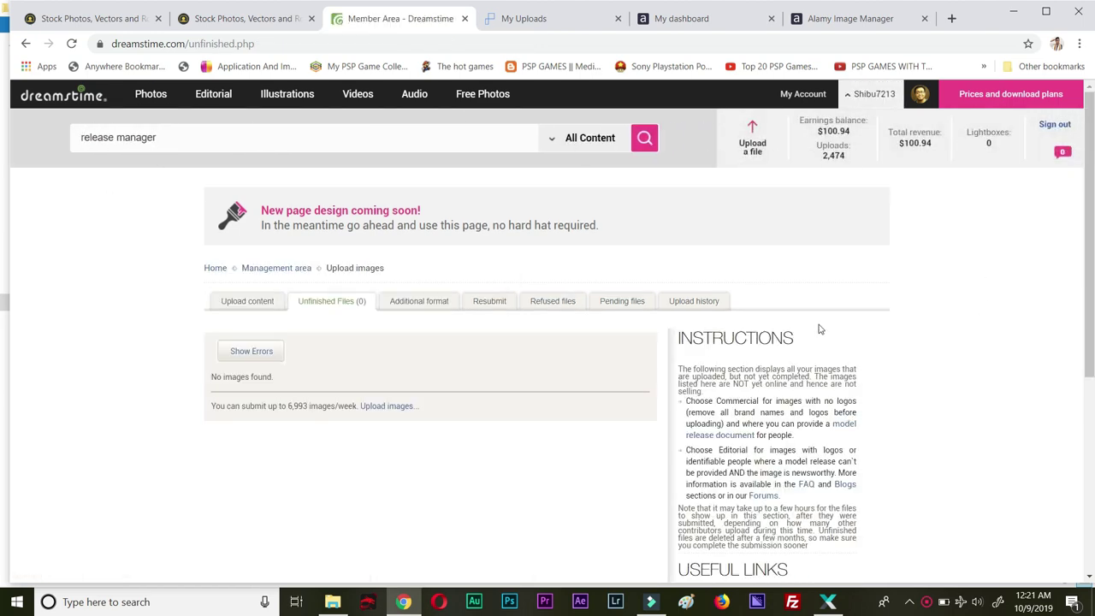
{"action": "left_click", "coordinate": [830, 131]}
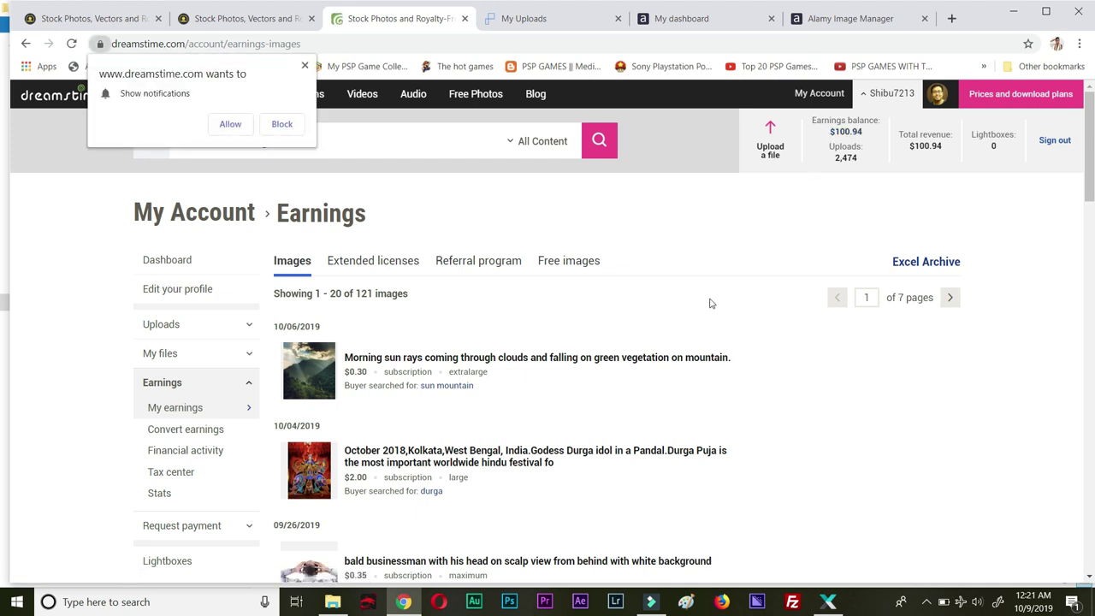
Dismiss the notification prompt and go to Convert Earnings showing $100.94 at 1 credit = $1.
{"action": "left_click", "coordinate": [304, 66]}
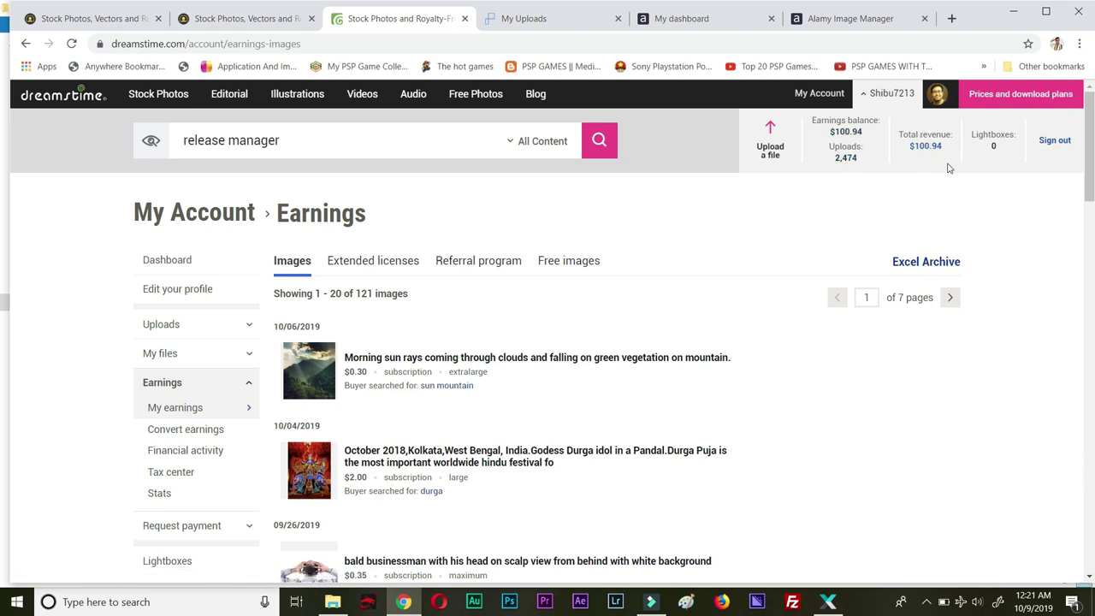
{"action": "left_click", "coordinate": [196, 433]}
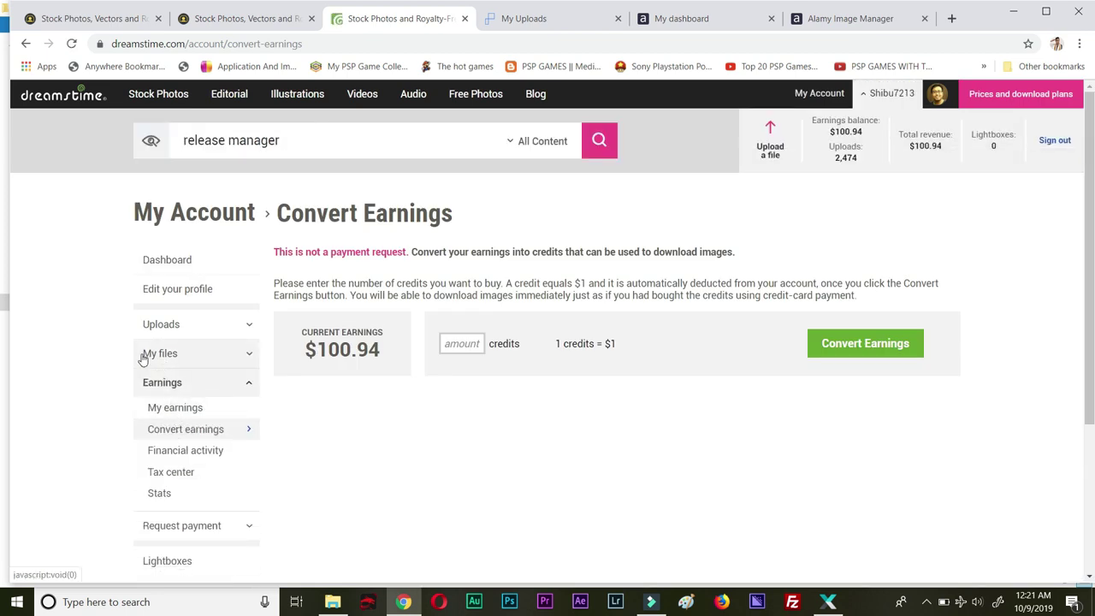
{"action": "scroll", "coordinate": [423, 457], "scroll_direction": "down", "scroll_amount": 1}
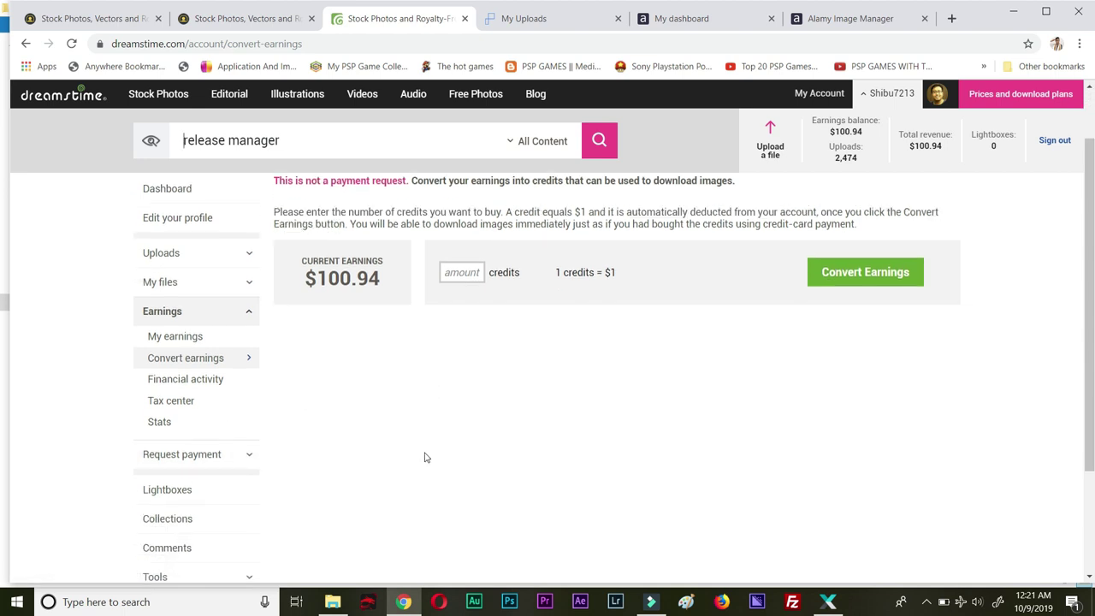
Open the $100.94 Request Payment page from the sidebar and pick PayPal MassPay.
{"action": "left_click", "coordinate": [205, 456]}
{"action": "left_click", "coordinate": [169, 479]}
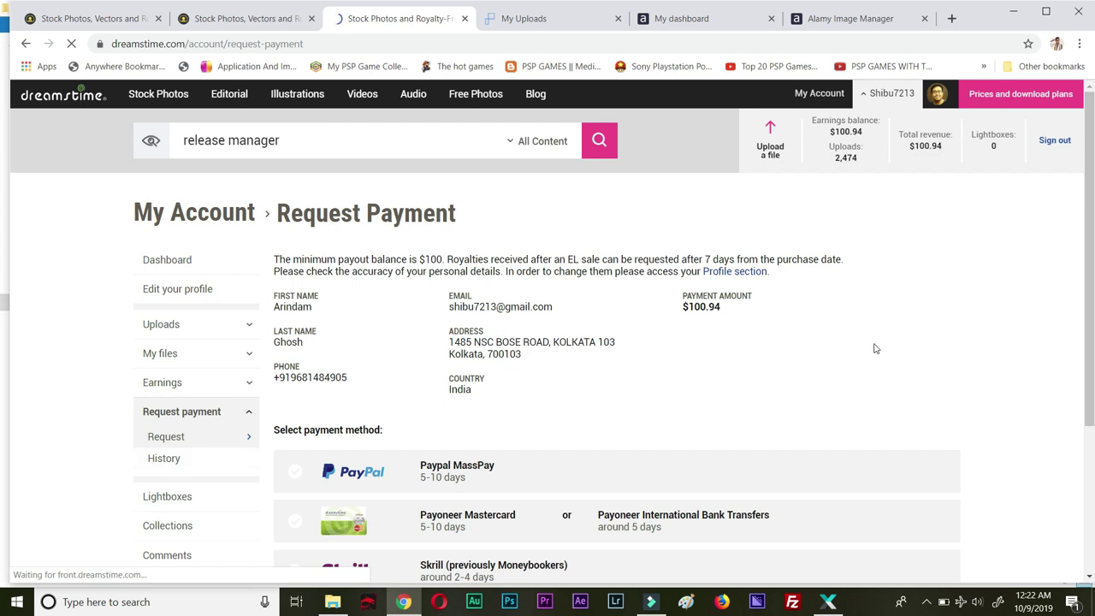
{"action": "scroll", "coordinate": [875, 348], "scroll_direction": "down", "scroll_amount": 1}
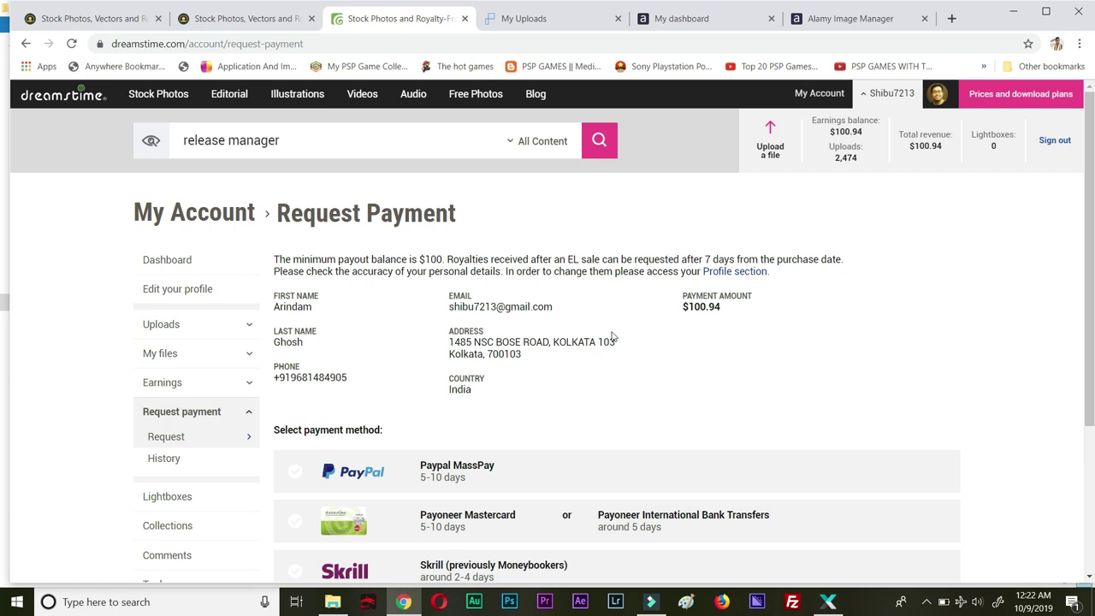
{"action": "scroll", "coordinate": [843, 366], "scroll_direction": "down", "scroll_amount": 2}
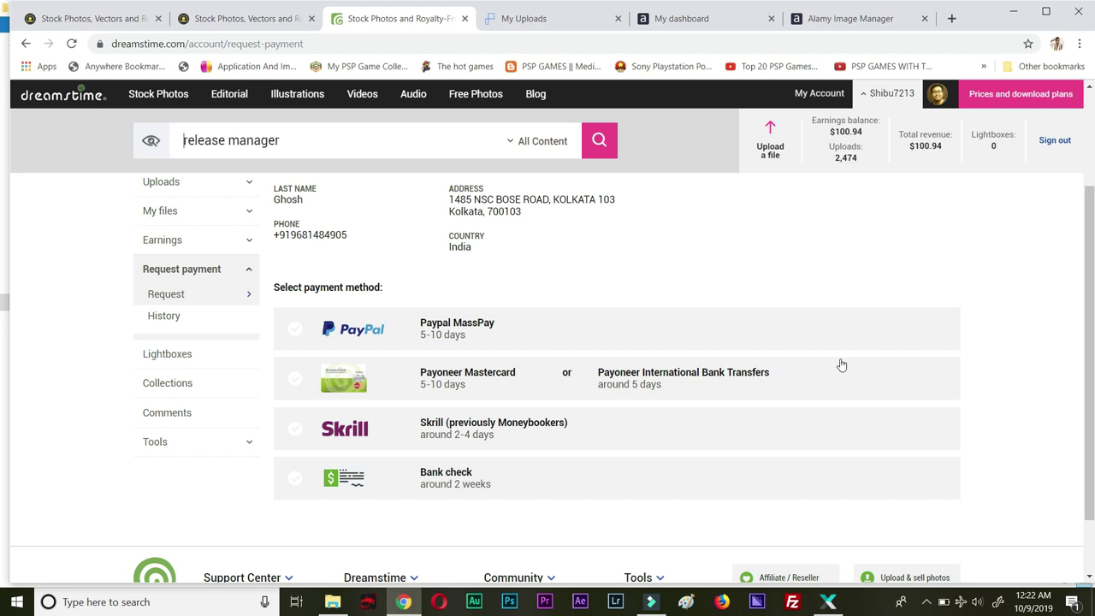
{"action": "scroll", "coordinate": [842, 365], "scroll_direction": "up", "scroll_amount": 1}
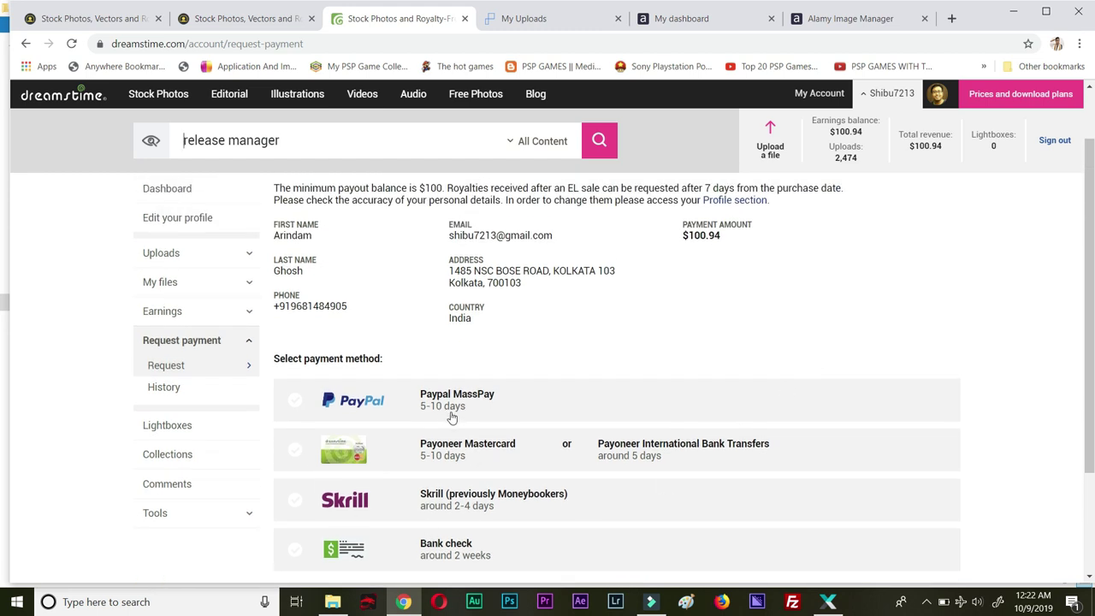
{"action": "scroll", "coordinate": [659, 381], "scroll_direction": "down", "scroll_amount": 1}
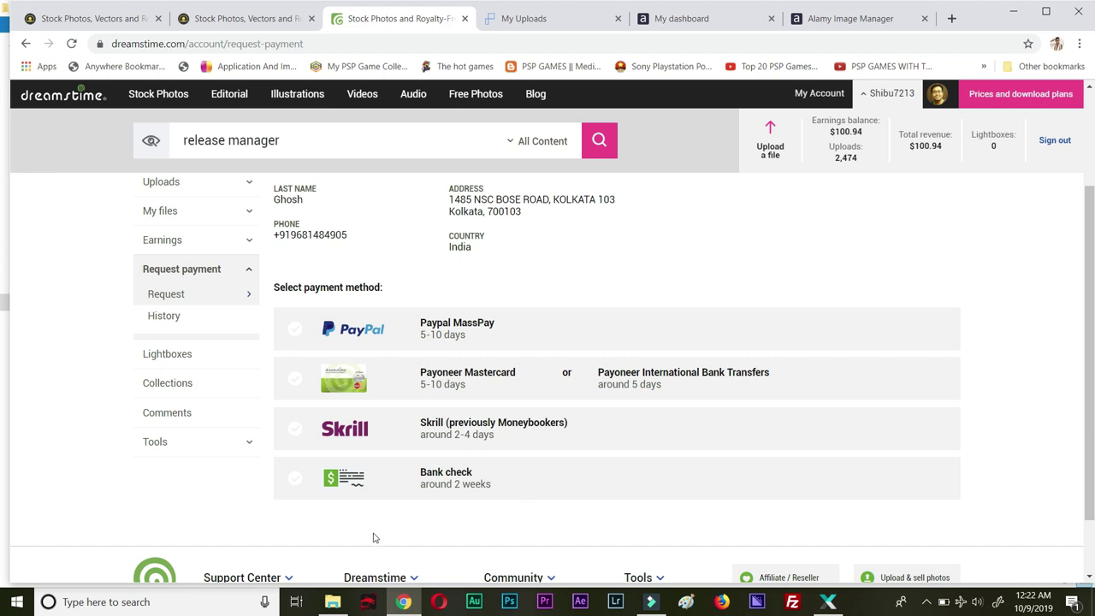
{"action": "left_click", "coordinate": [299, 330]}
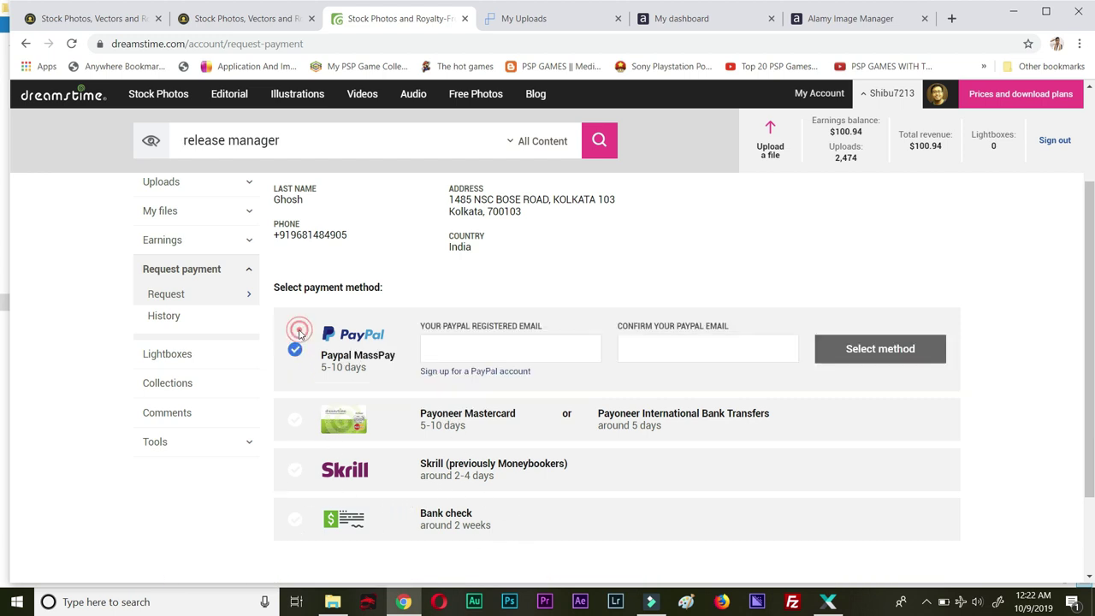
Autofill both PayPal email fields with the saved address and confirm PayPal MassPay as the method.
{"action": "left_click", "coordinate": [485, 348]}
{"action": "left_click", "coordinate": [476, 380]}
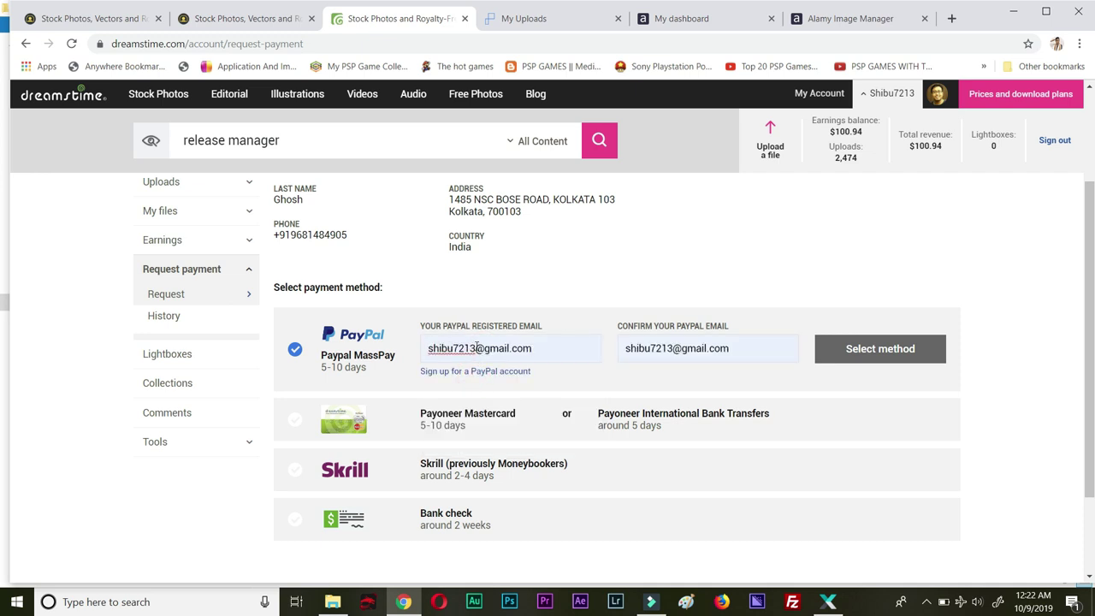
{"action": "left_click", "coordinate": [864, 354]}
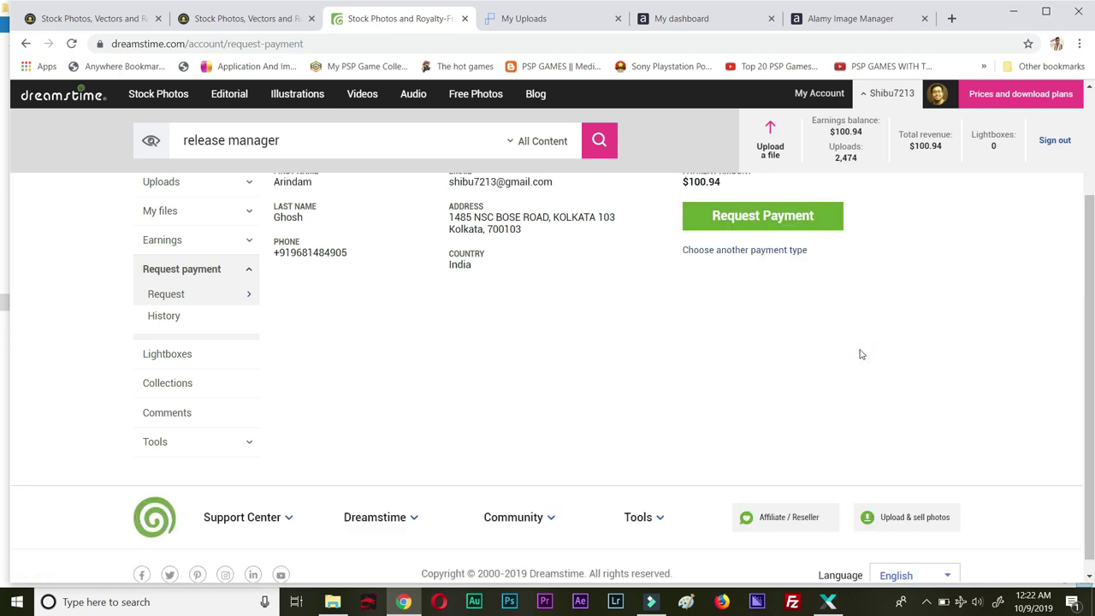
{"action": "scroll", "coordinate": [718, 379], "scroll_direction": "up", "scroll_amount": 2}
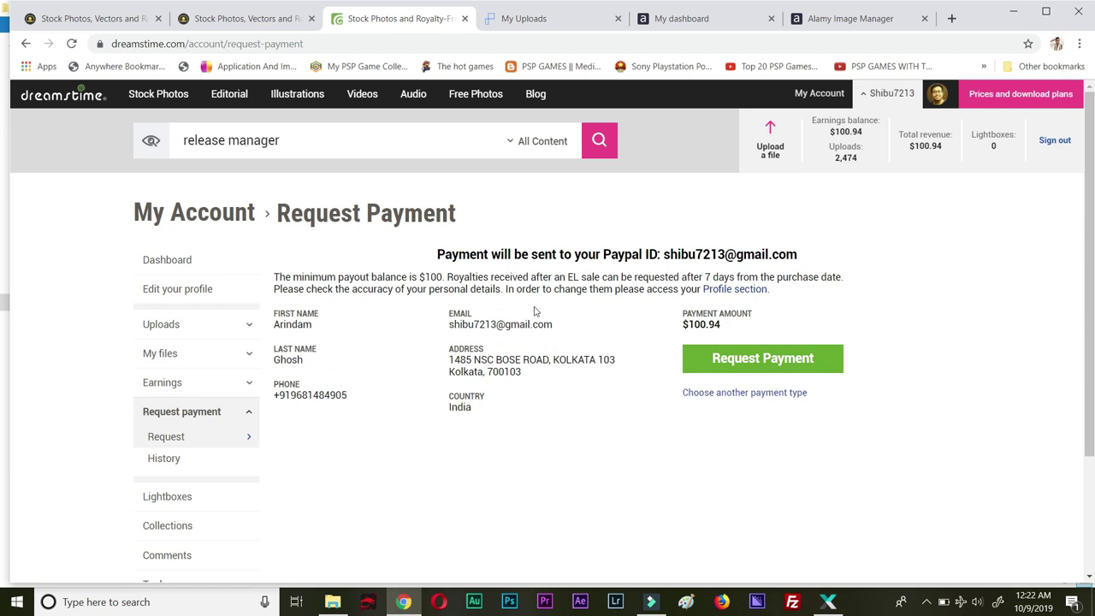
Submit the $100.94 PayPal payment request, answer NO to the survey, and open a new tab.
{"action": "left_click", "coordinate": [790, 363]}
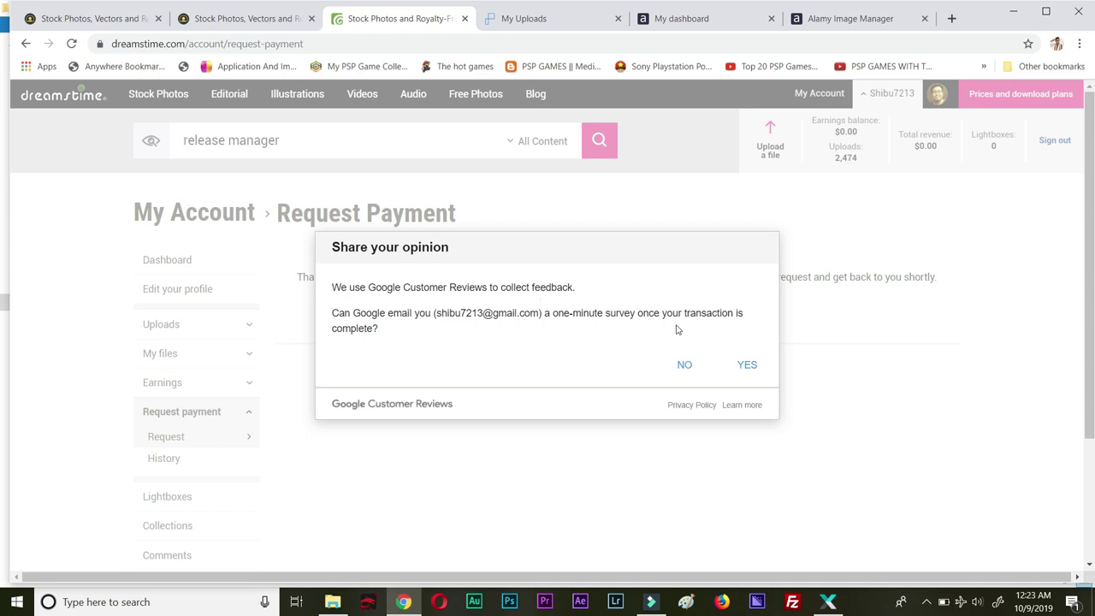
{"action": "left_click", "coordinate": [684, 365]}
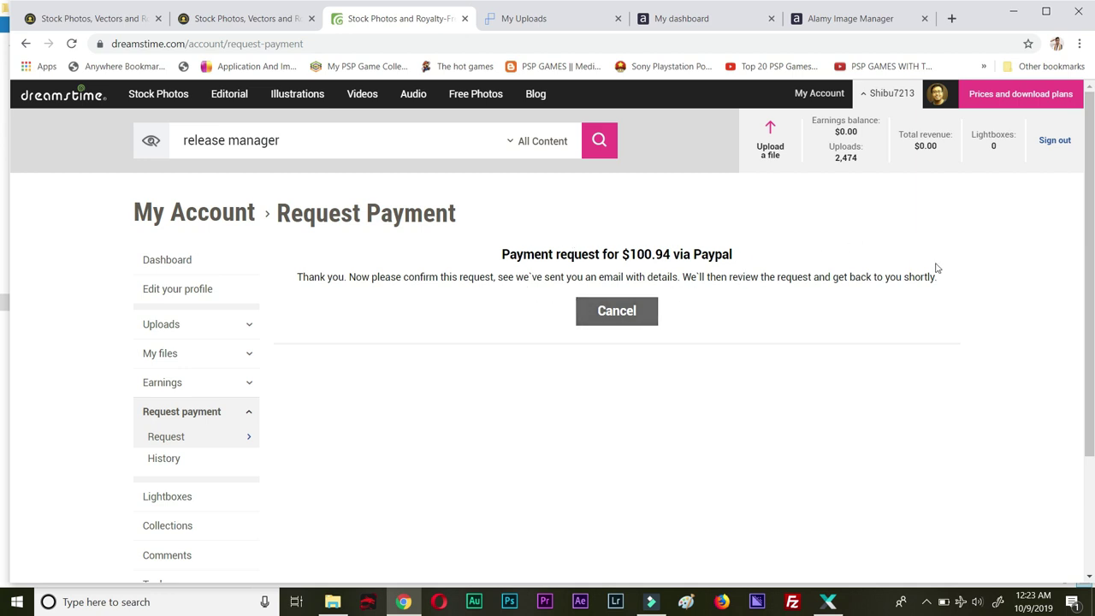
{"action": "left_click", "coordinate": [951, 19]}
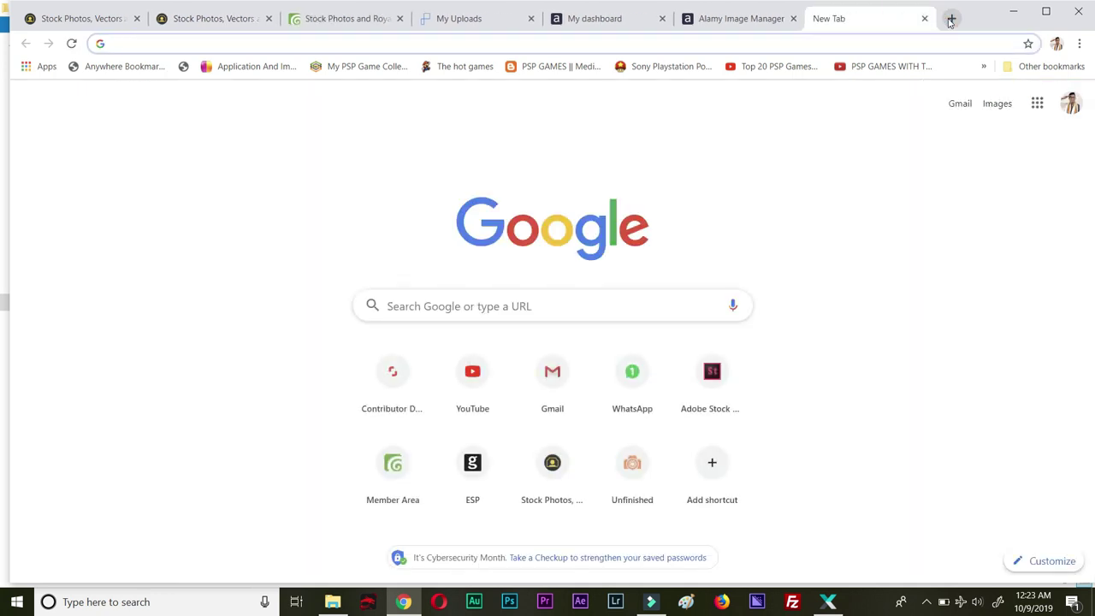
Load Gmail and open Dreamstime's Confirm request payment email under Updates, then follow its confirmation link.
{"action": "type", "text": "gmail.com"}
{"action": "left_click", "coordinate": [383, 71]}
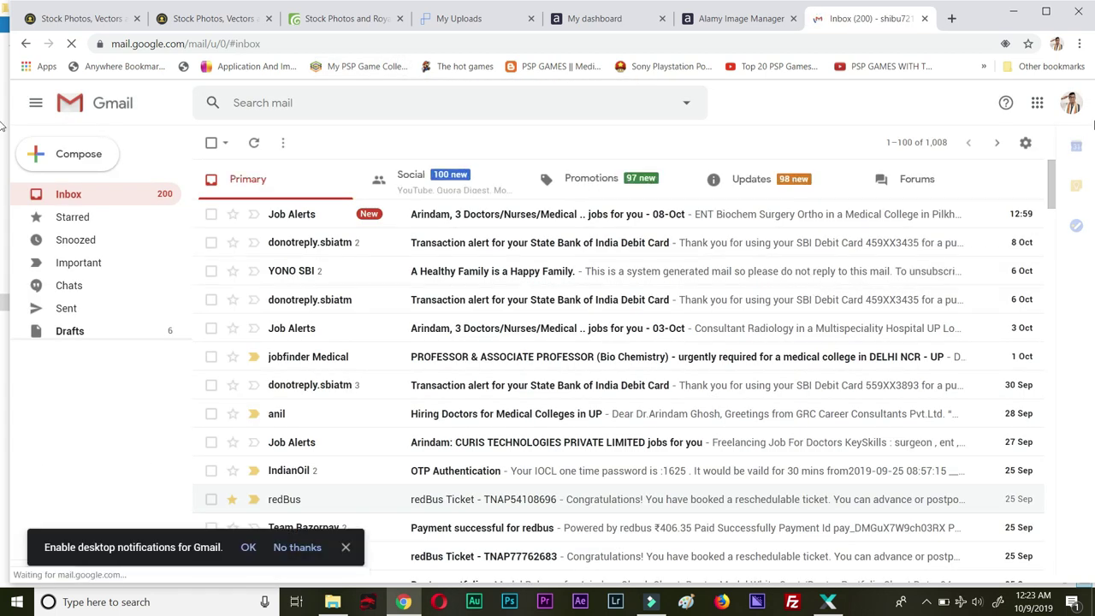
{"action": "left_click", "coordinate": [784, 188]}
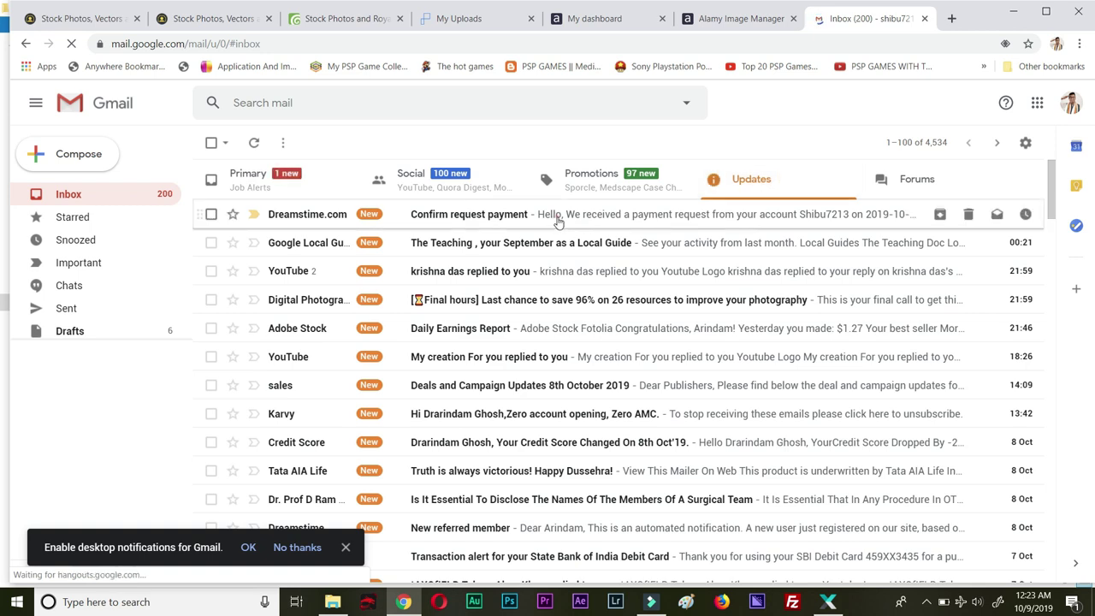
{"action": "left_click", "coordinate": [558, 216]}
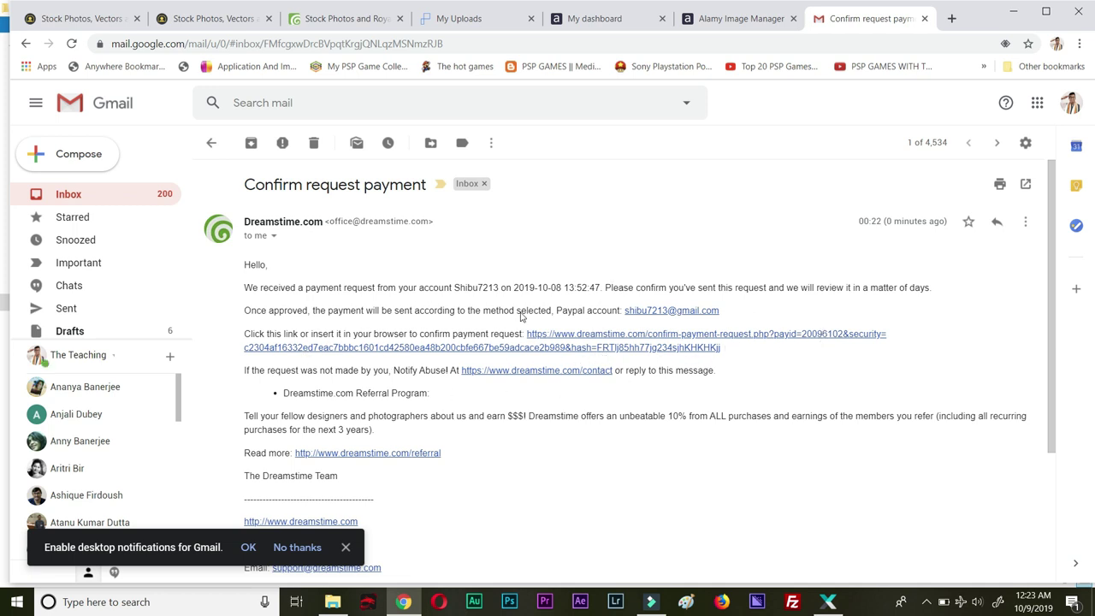
{"action": "left_click", "coordinate": [596, 341]}
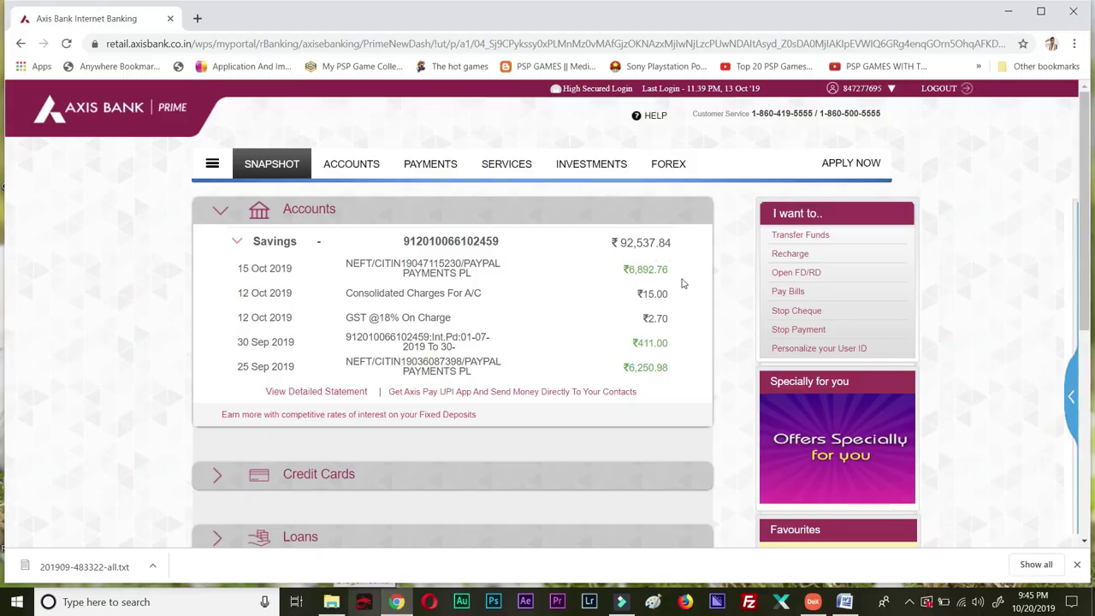
Zoom the Axis Bank page to 150% and scroll to the ₹6,892.76 PayPal credit.
{"action": "key", "text": "ctrl+plus"}
{"action": "key", "text": "ctrl+plus"}
{"action": "key", "text": "ctrl+plus"}
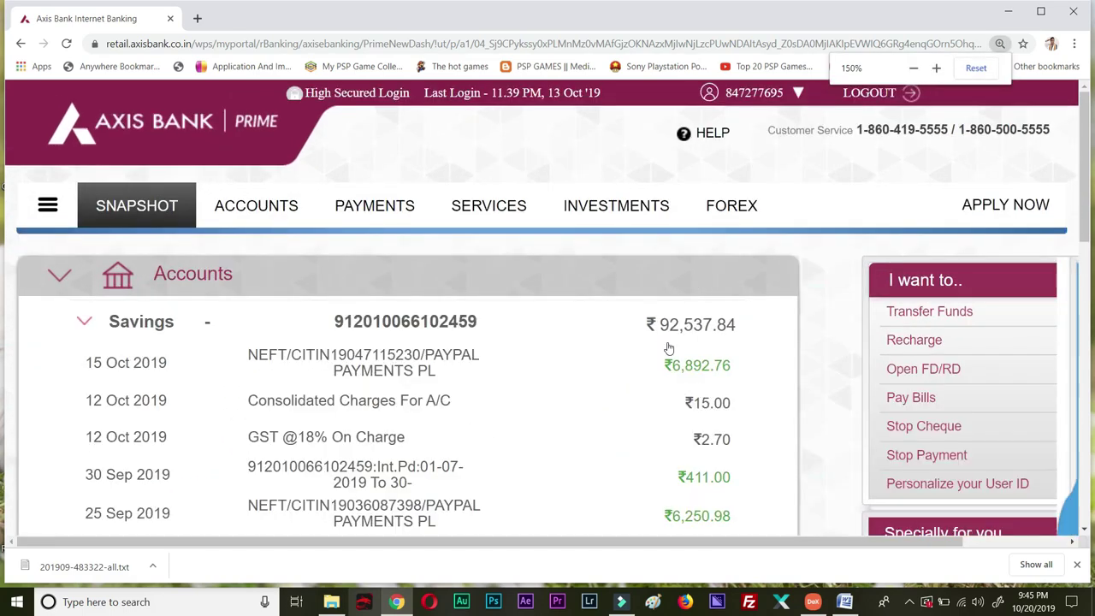
{"action": "scroll", "coordinate": [659, 355], "scroll_direction": "down", "scroll_amount": 1}
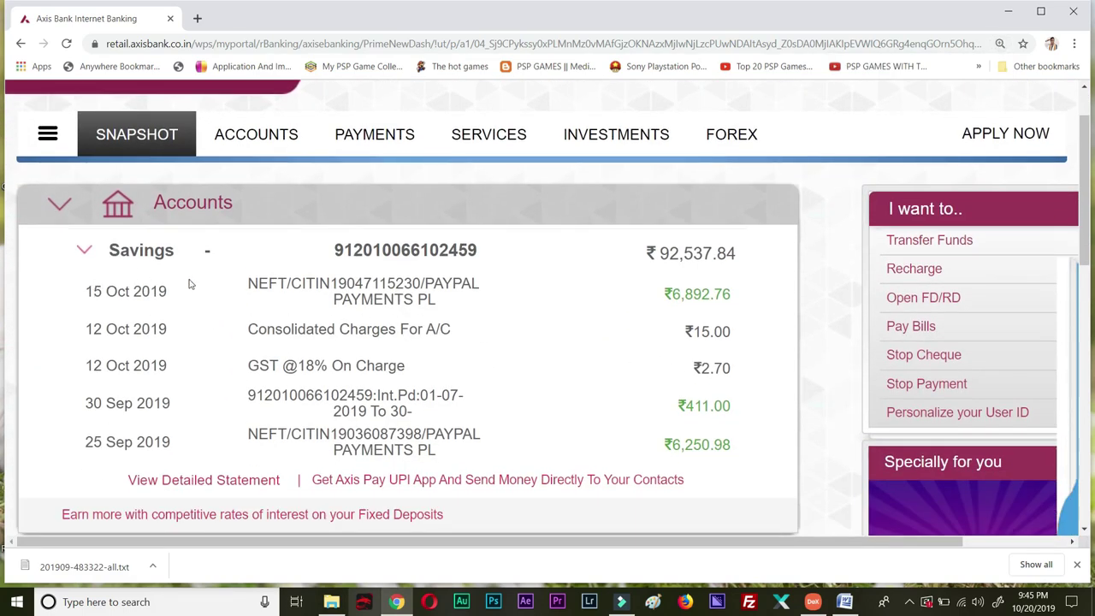